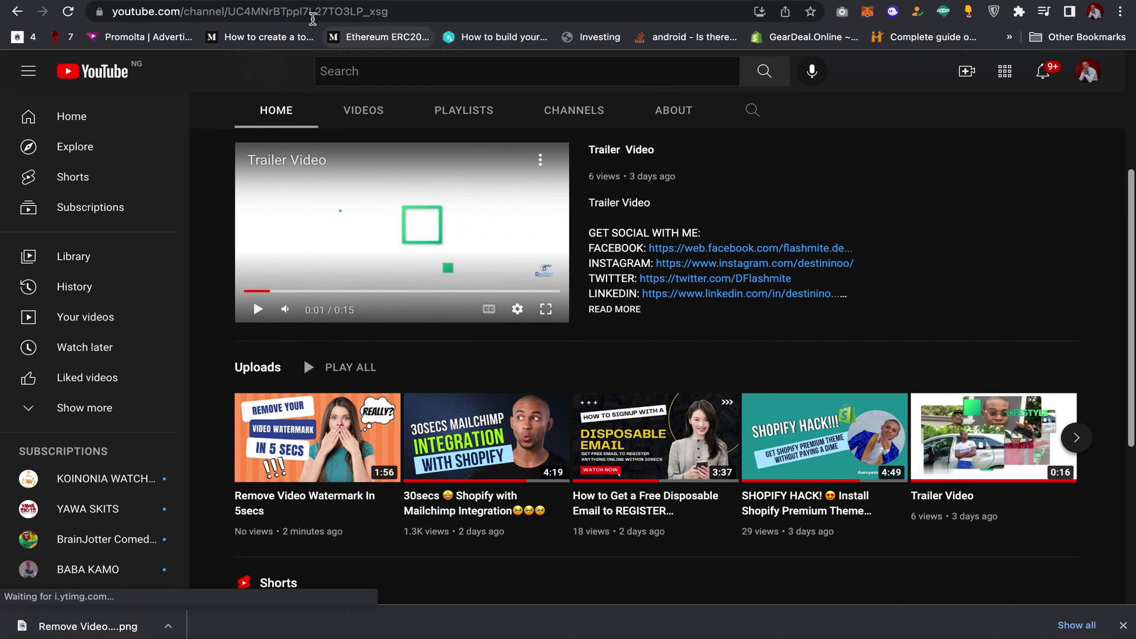
Step: Load remove.bg in a new tab and start an image upload
key(ctrl+t)
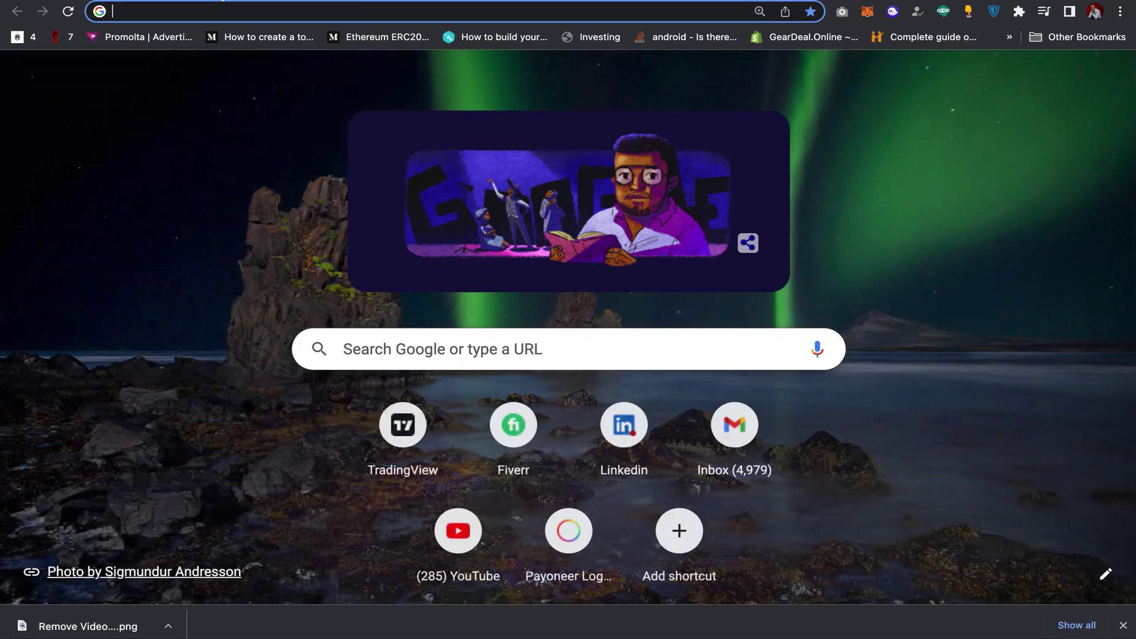
text(remove.bg)
key(Return)
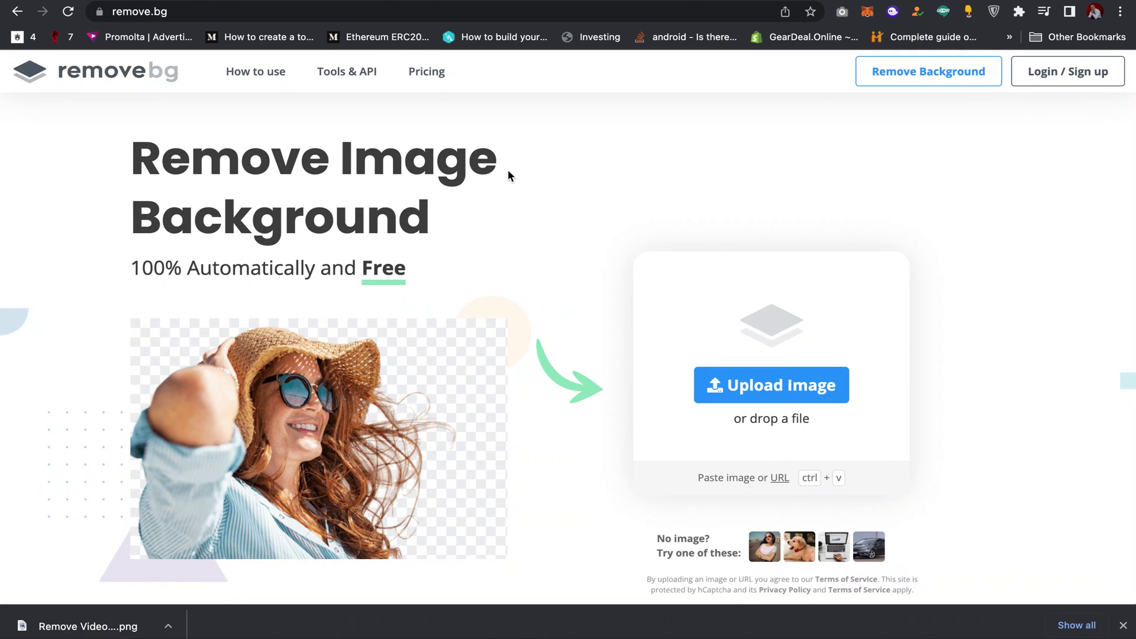
click(747, 391)
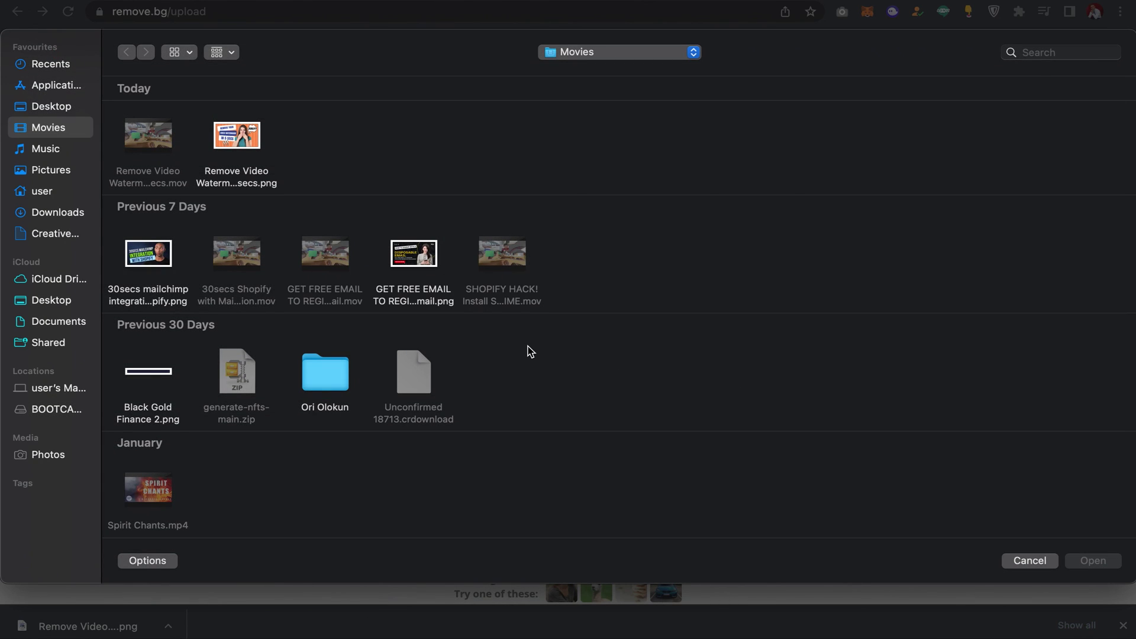
scroll(528, 351, down, 3)
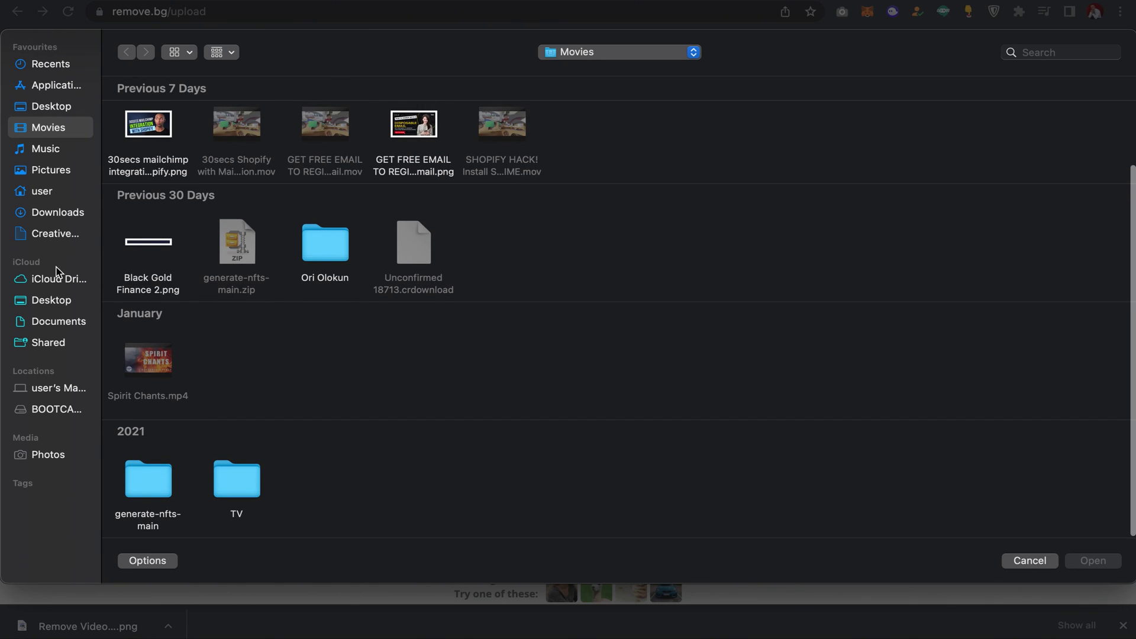
Step: Upload 2022-04-10 01.07.27.jpg from the Pictures folder for background removal
click(50, 170)
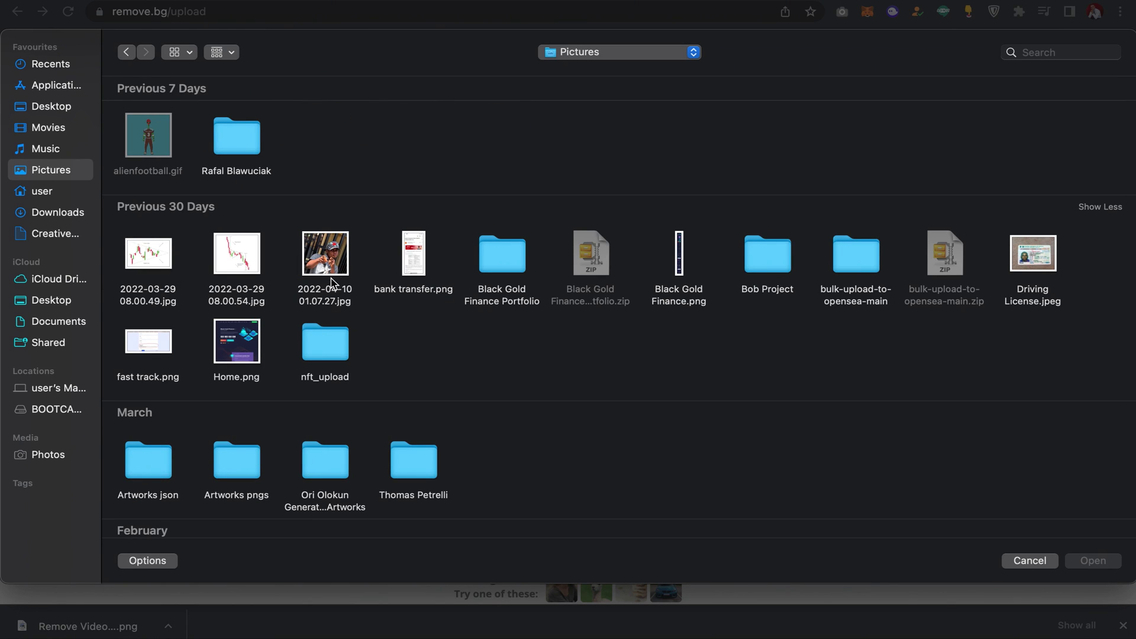
click(341, 263)
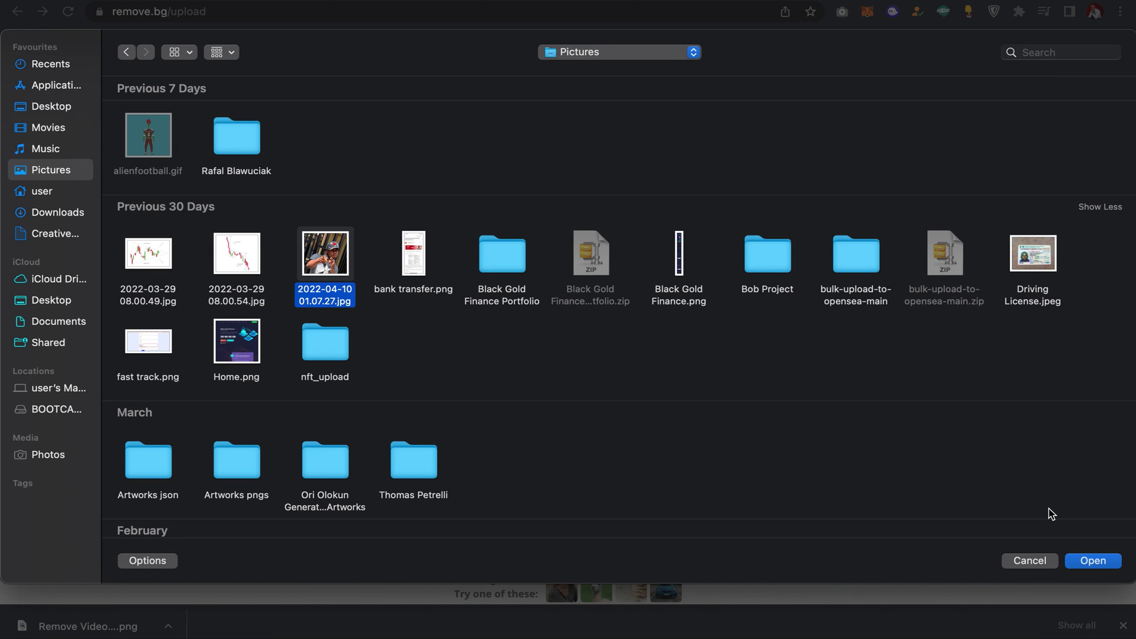
click(1092, 560)
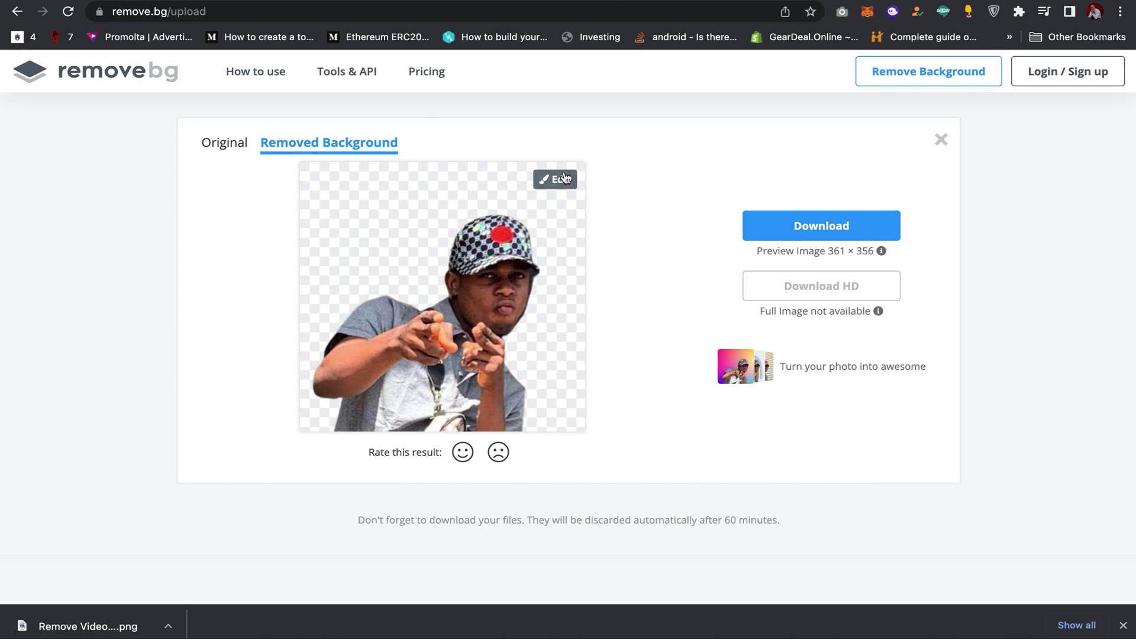
Step: View the original photo, return to the cutout, and open it in the editor
click(233, 144)
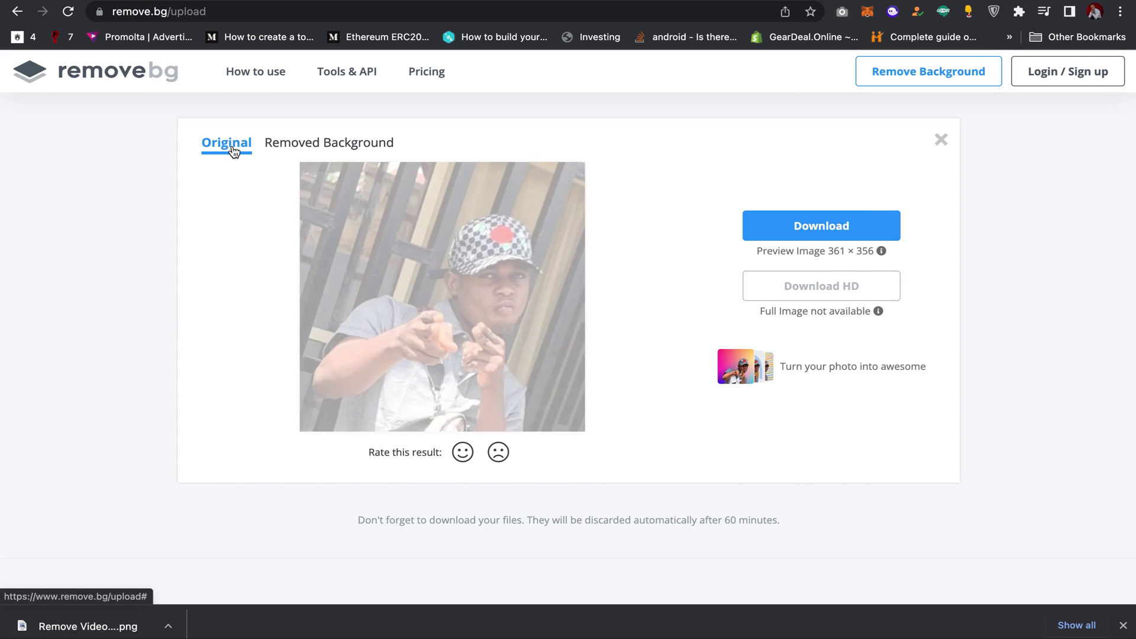
click(326, 143)
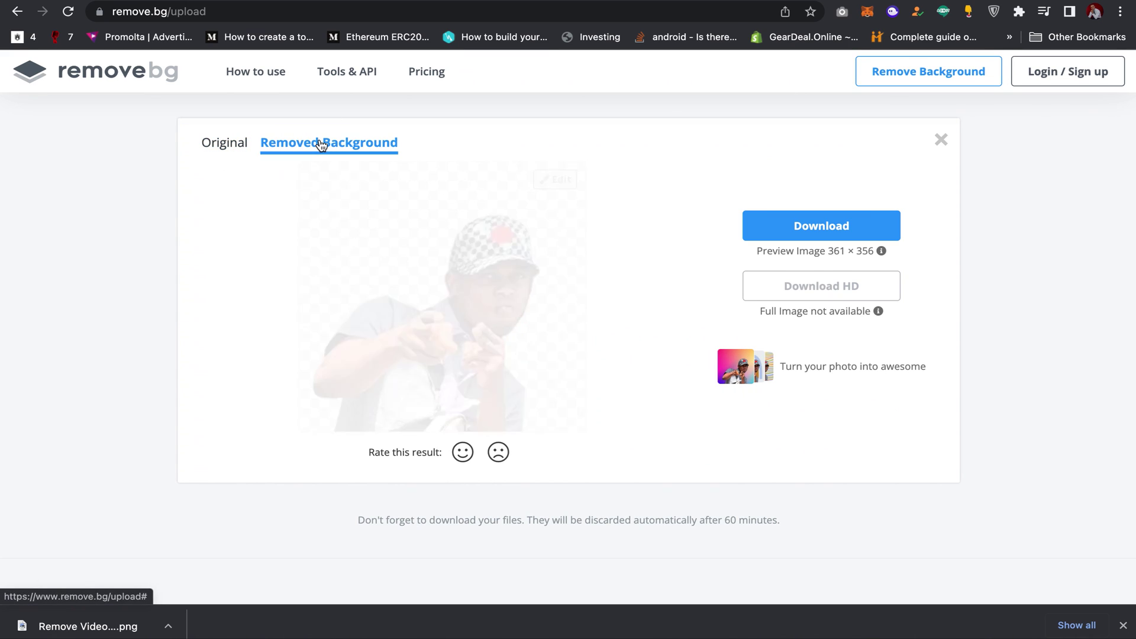
click(555, 180)
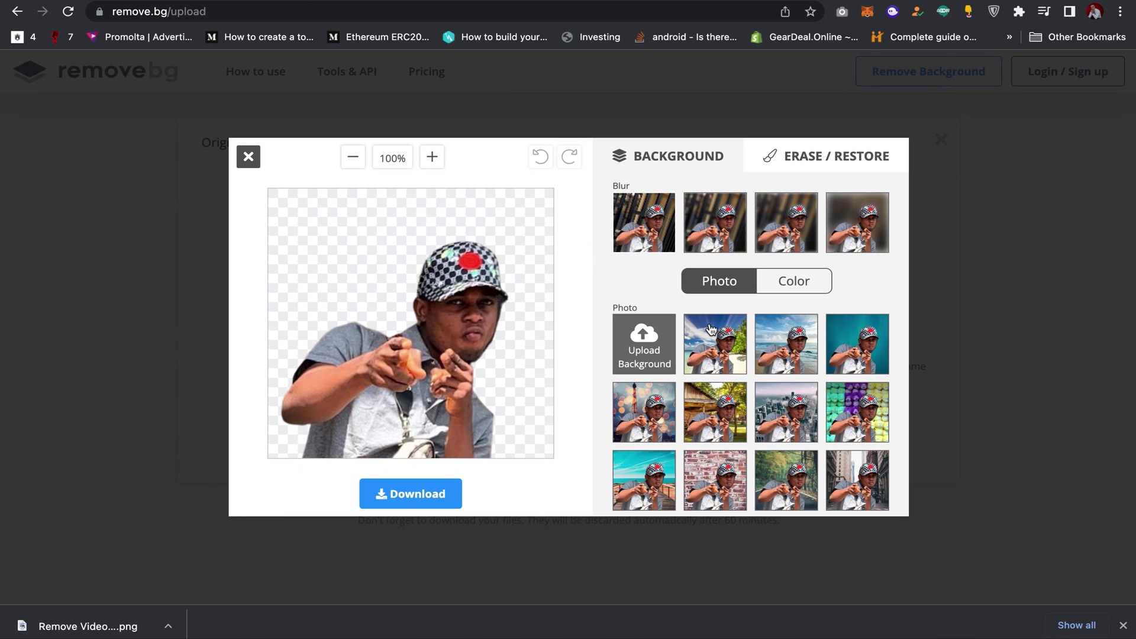
Step: Preview the palm beach, wooden cabin, city skyline and forest road backdrops behind the man
click(714, 349)
click(724, 355)
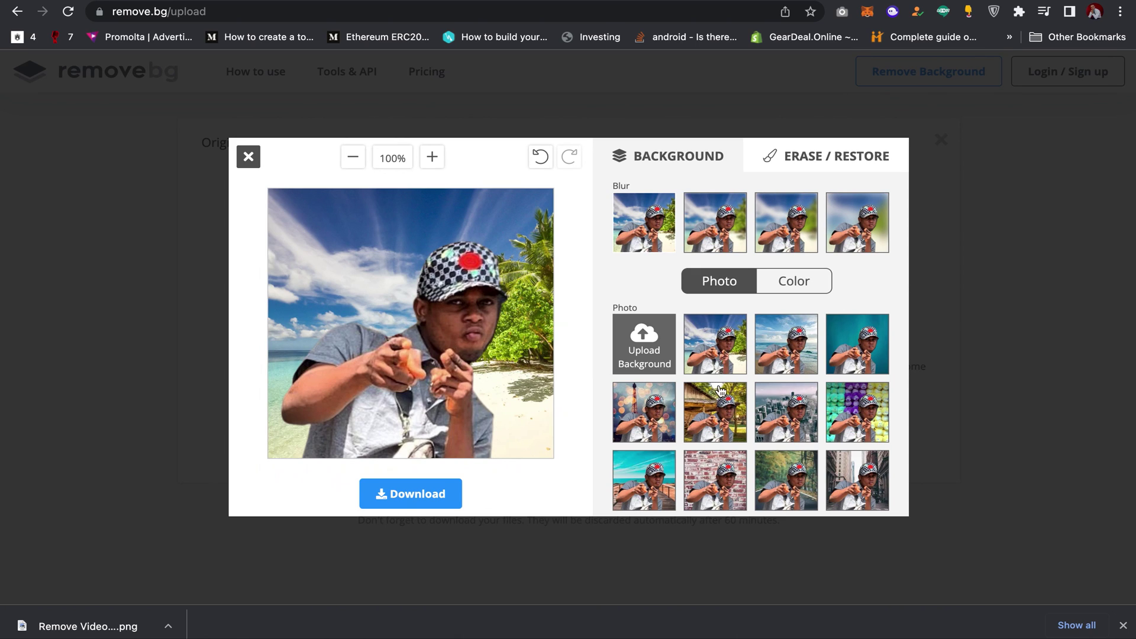
click(721, 411)
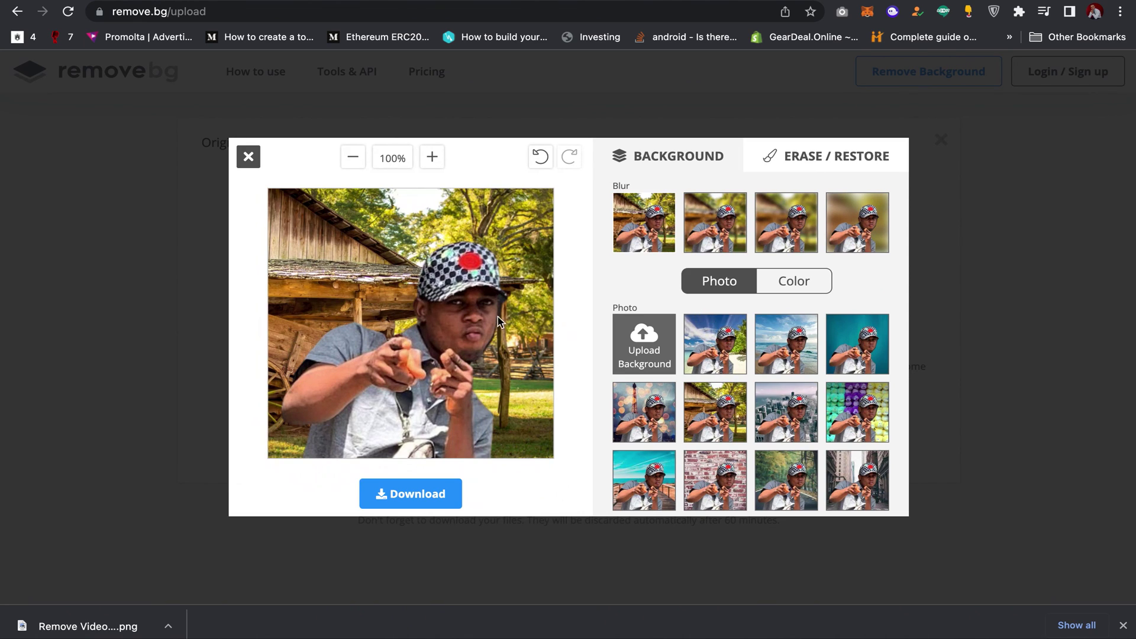
click(786, 412)
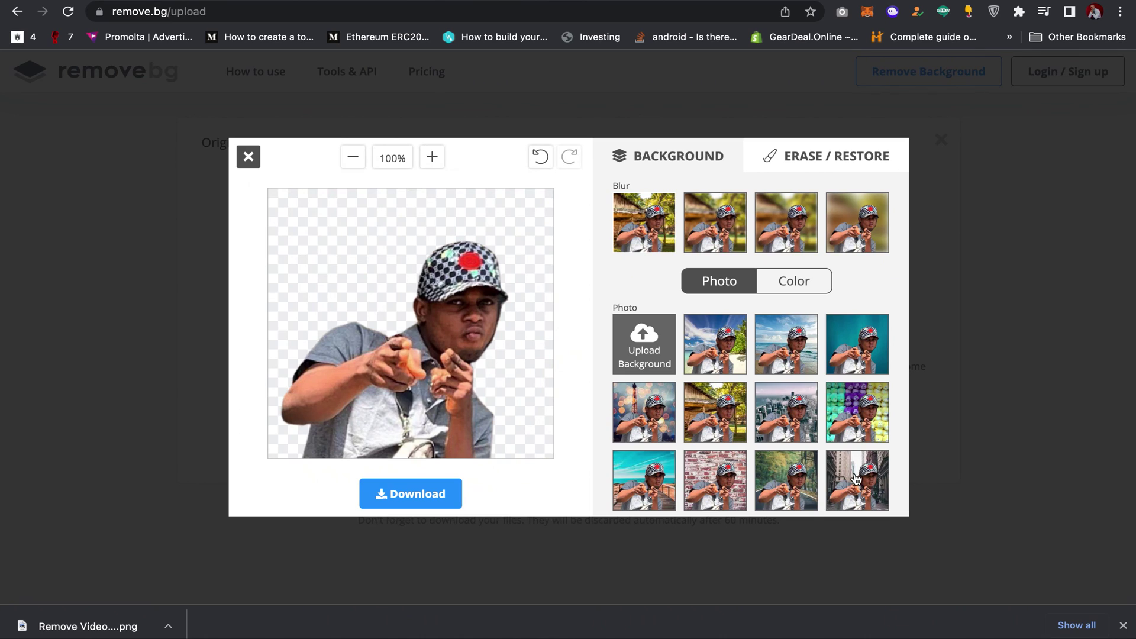
click(791, 485)
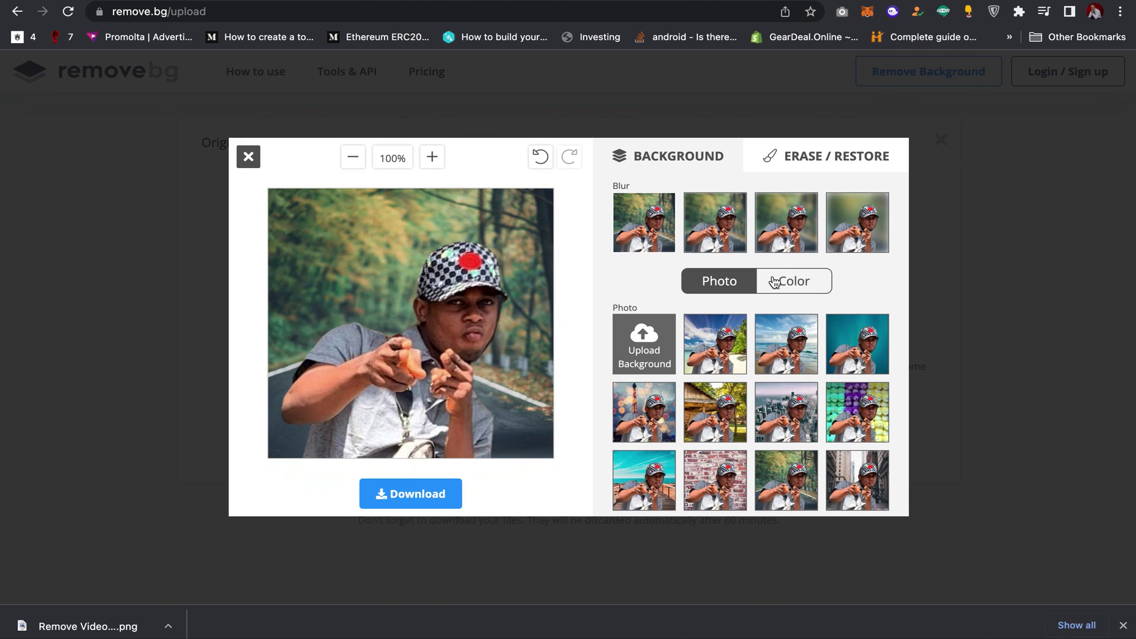
click(802, 158)
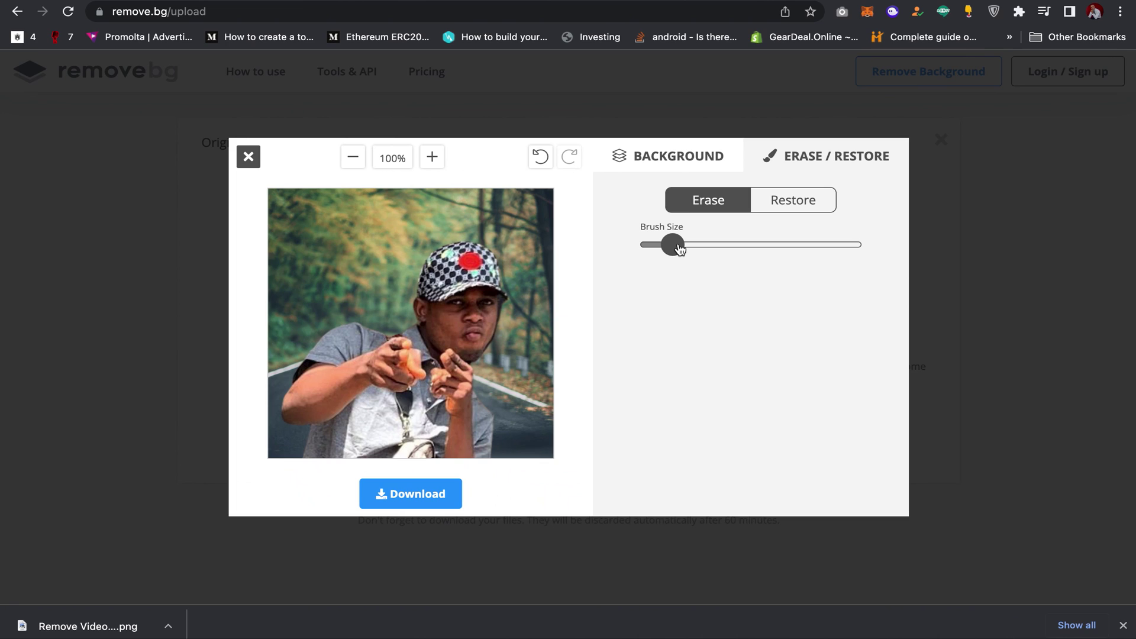
Step: Undo a large-brush stroke, shrink the brush, erase beside the face, and leave the editor
drag(679, 246, 710, 245)
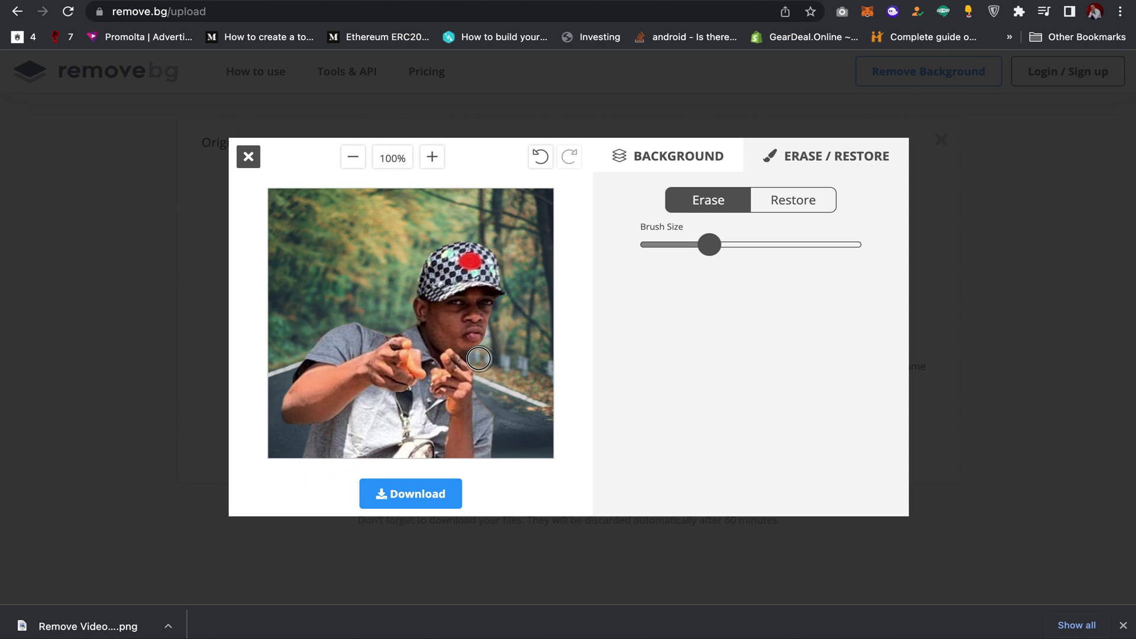
click(541, 158)
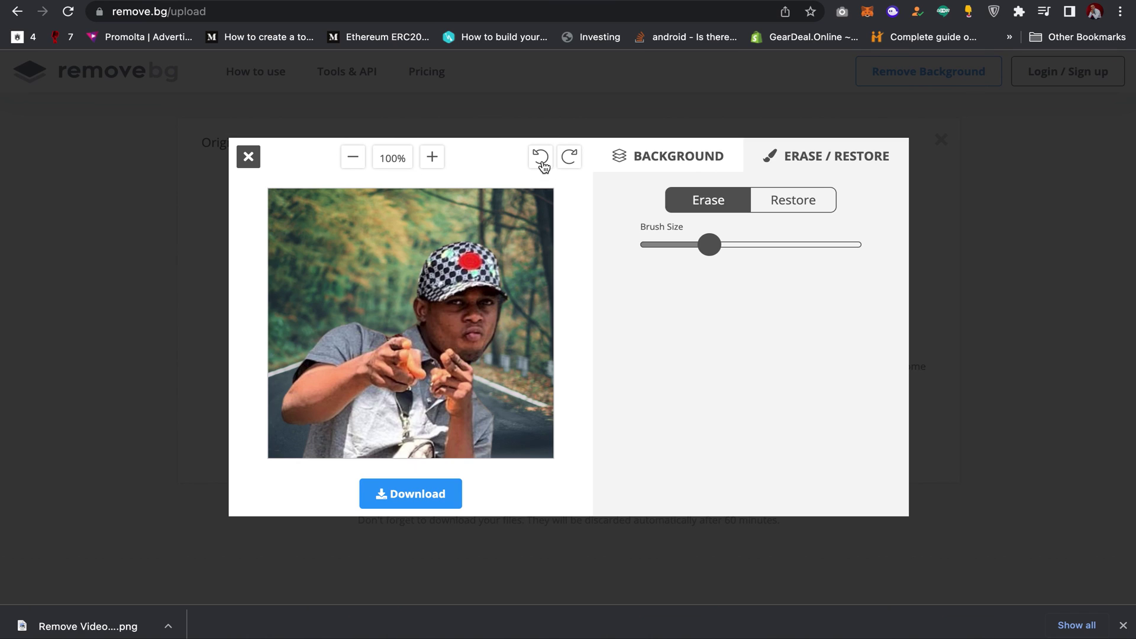
drag(709, 245, 657, 247)
drag(502, 321, 503, 305)
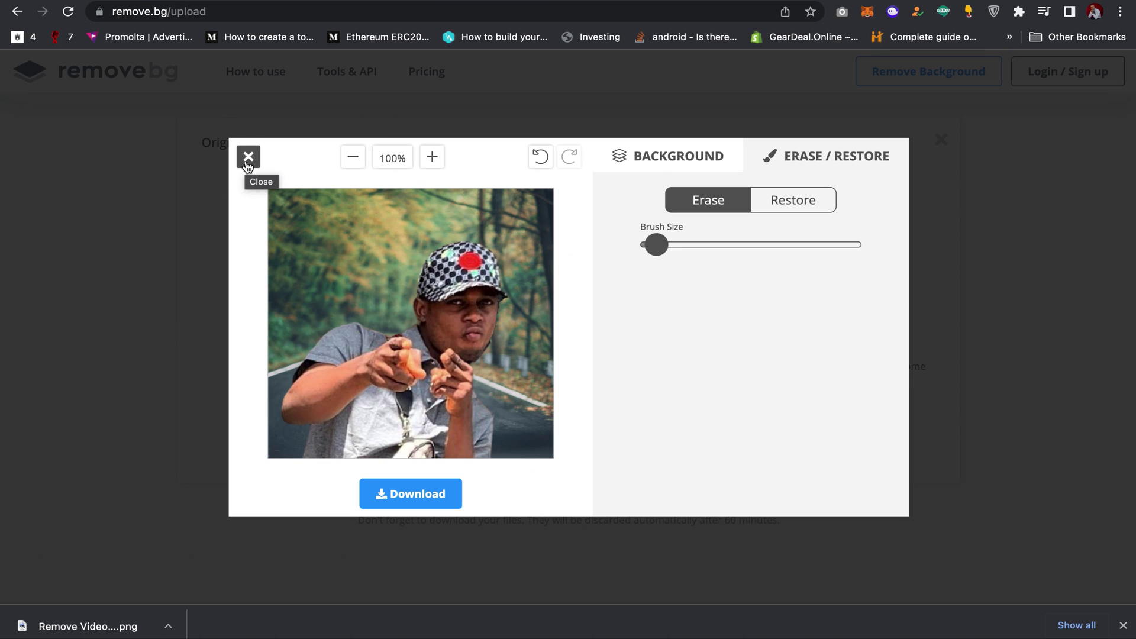
click(248, 160)
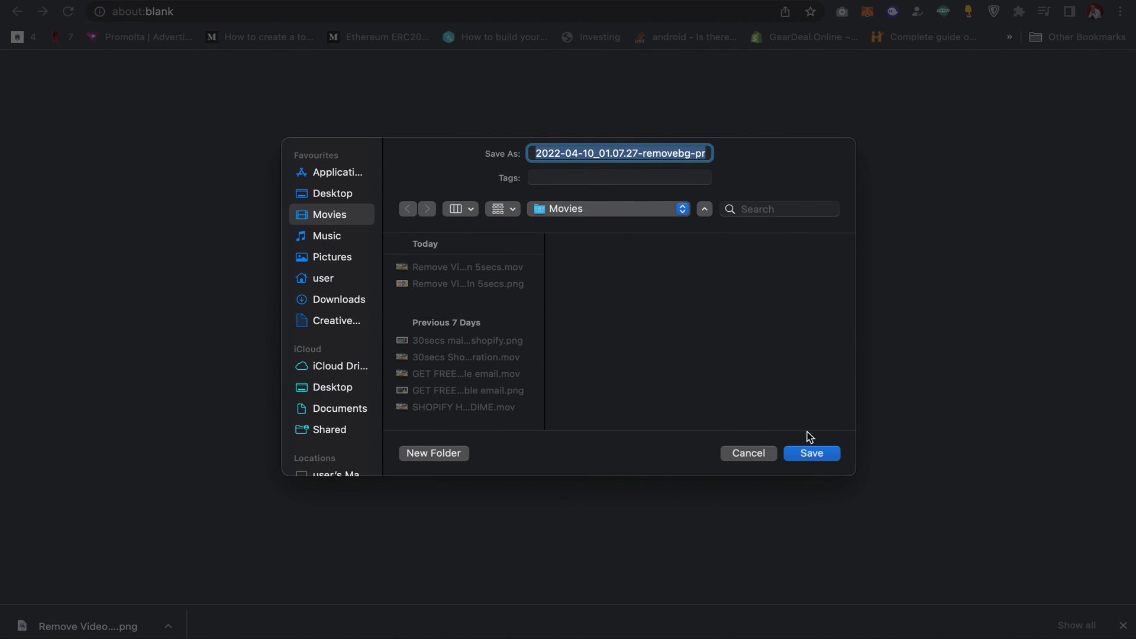
Step: Save the cutout PNG, view it in Preview, and return to the result page
click(809, 454)
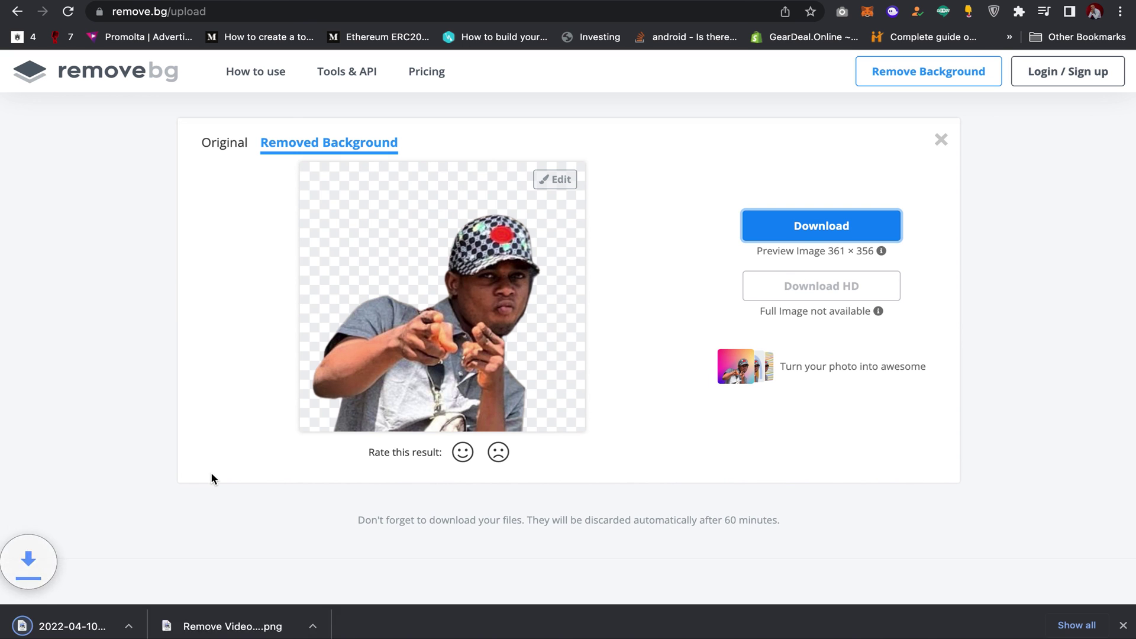
click(90, 627)
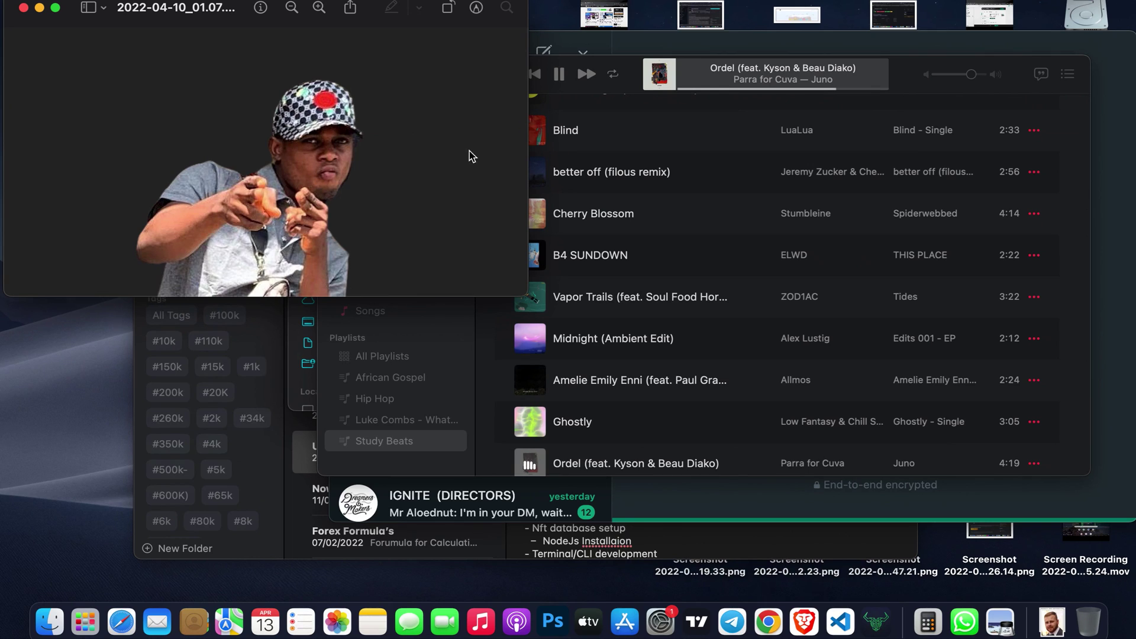
click(769, 619)
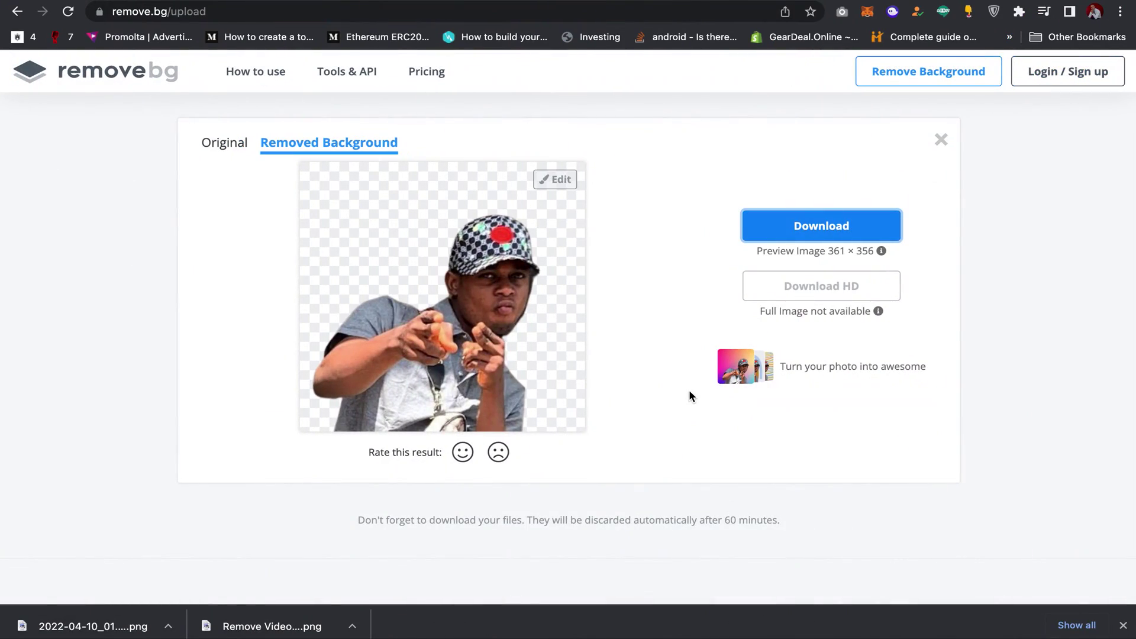